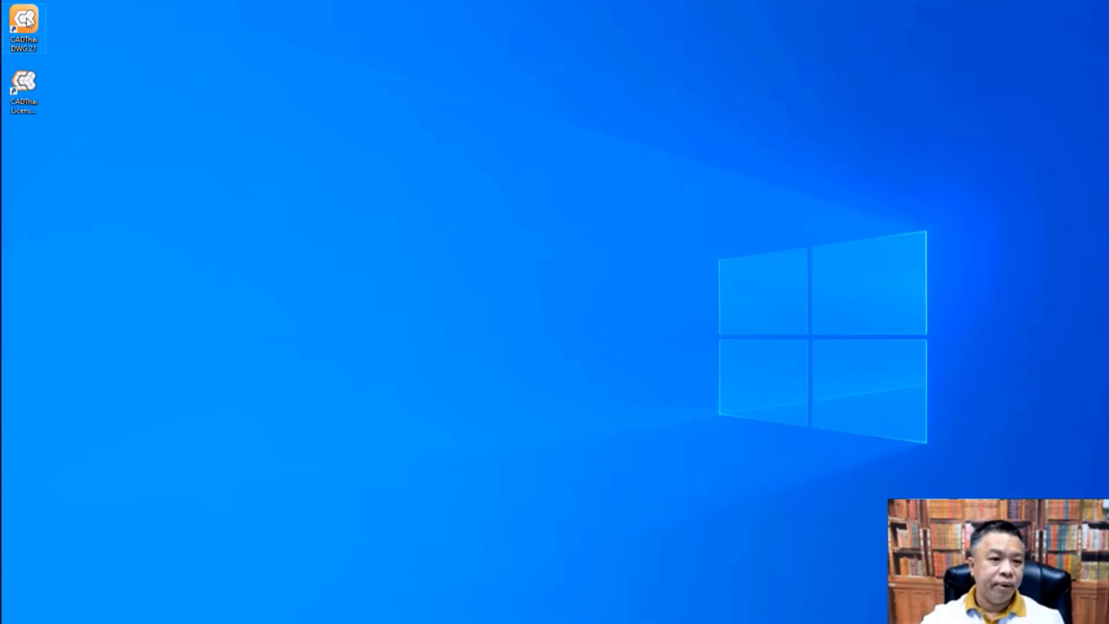
# Check the license in the CADThai License Manager, opening, moving and closing it twice.
pyautogui.click(25, 87)
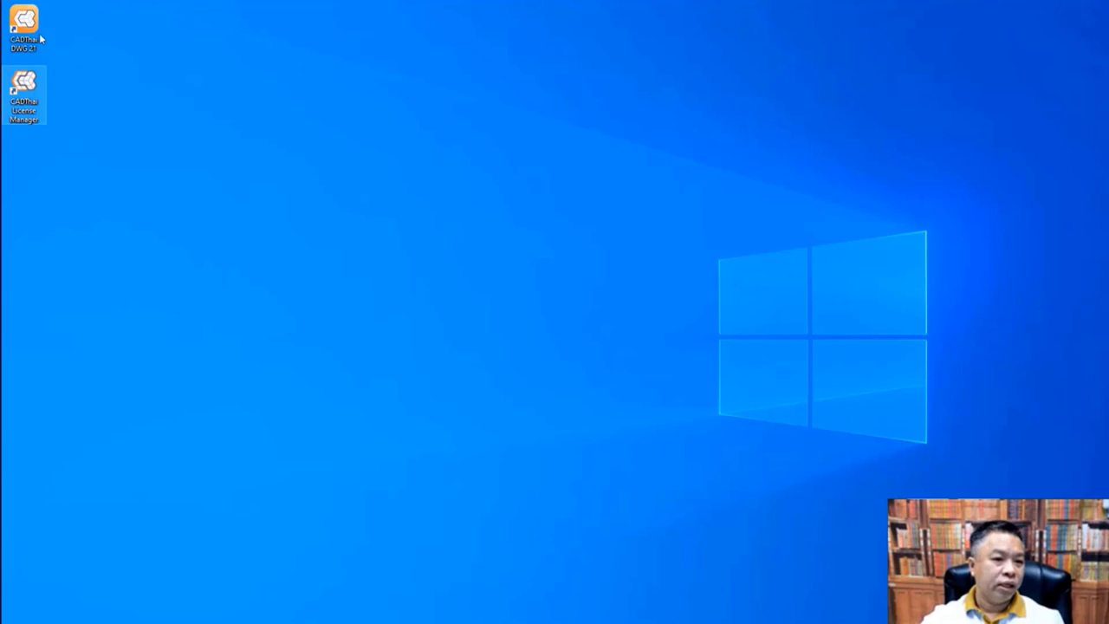
pyautogui.click(39, 38)
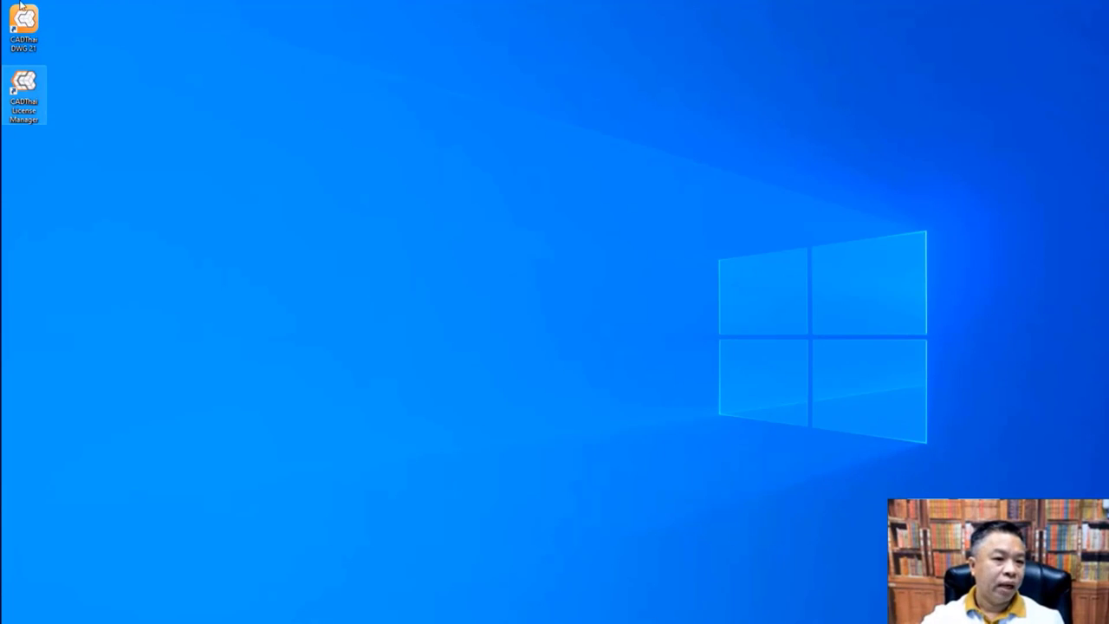
pyautogui.click(34, 90)
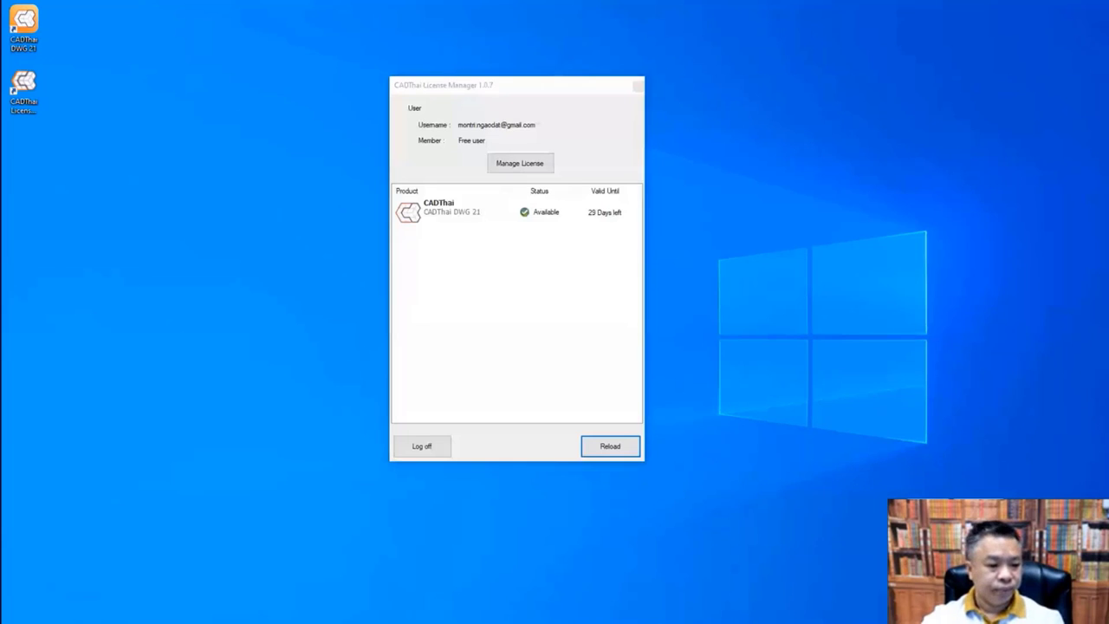
pyautogui.moveTo(510, 87)
pyautogui.mouseDown()
pyautogui.moveTo(683, 87)
pyautogui.moveTo(596, 86)
pyautogui.mouseUp()
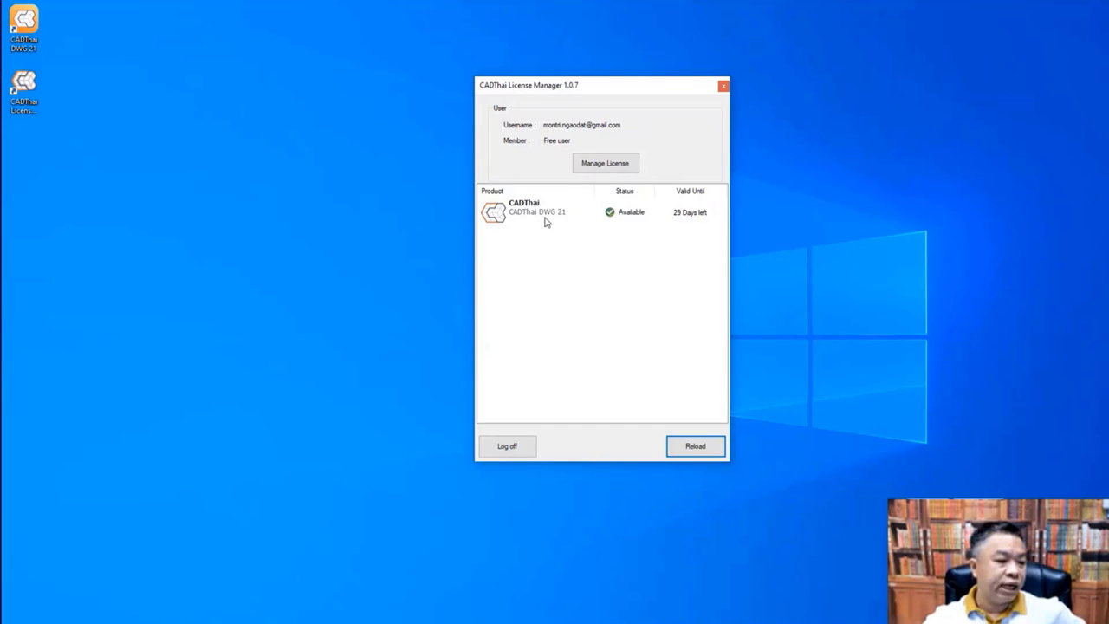
pyautogui.click(724, 86)
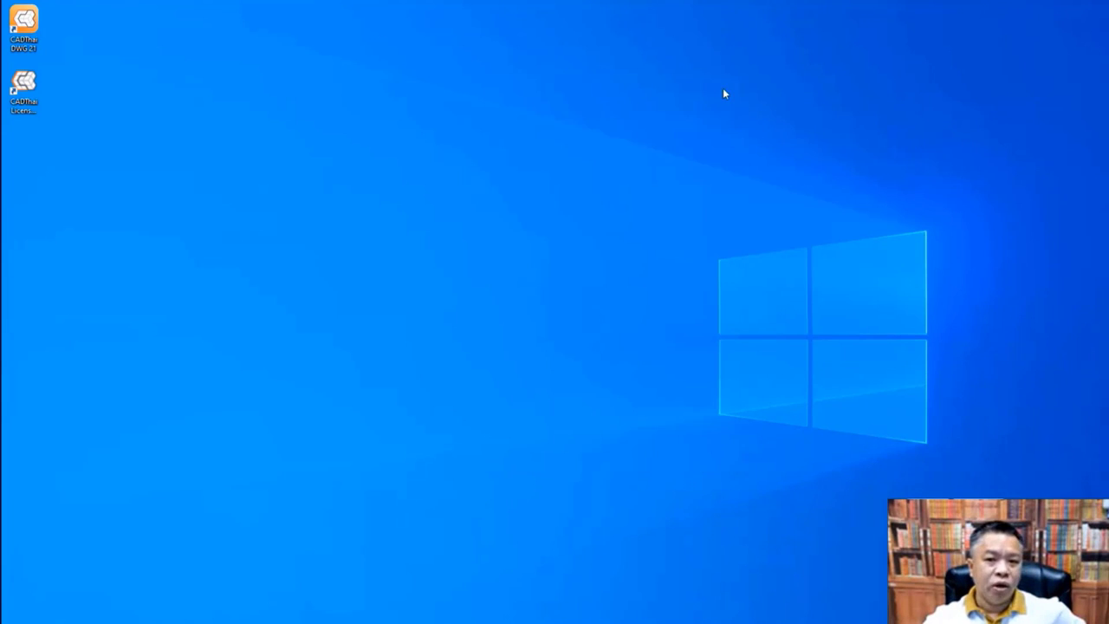
pyautogui.click(10, 84)
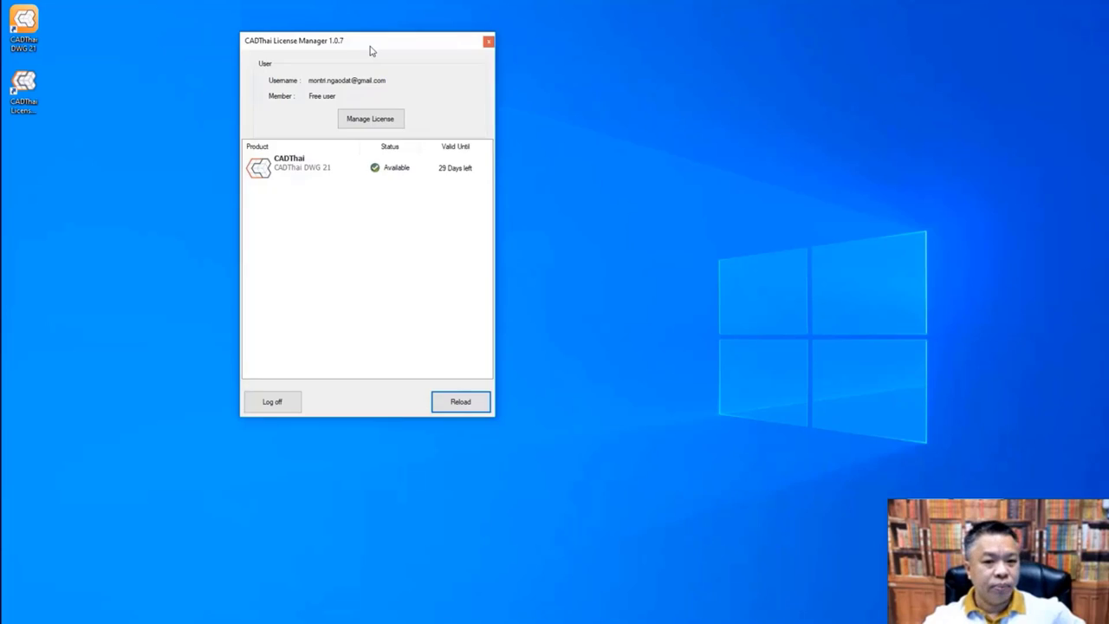
pyautogui.moveTo(372, 49); pyautogui.dragTo(644, 100)
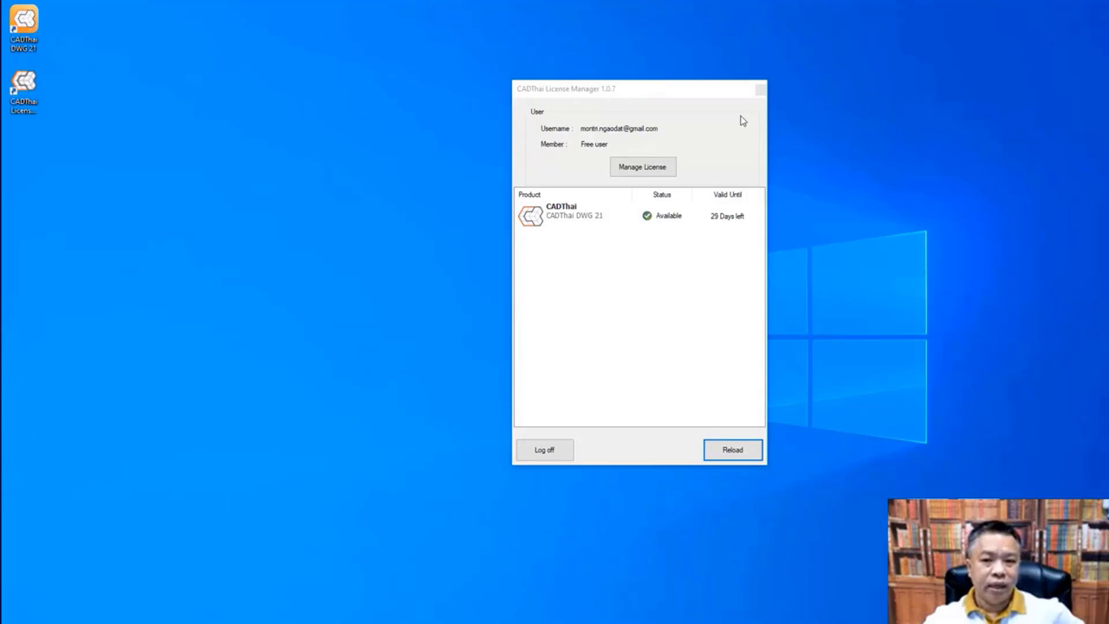
pyautogui.click(761, 90)
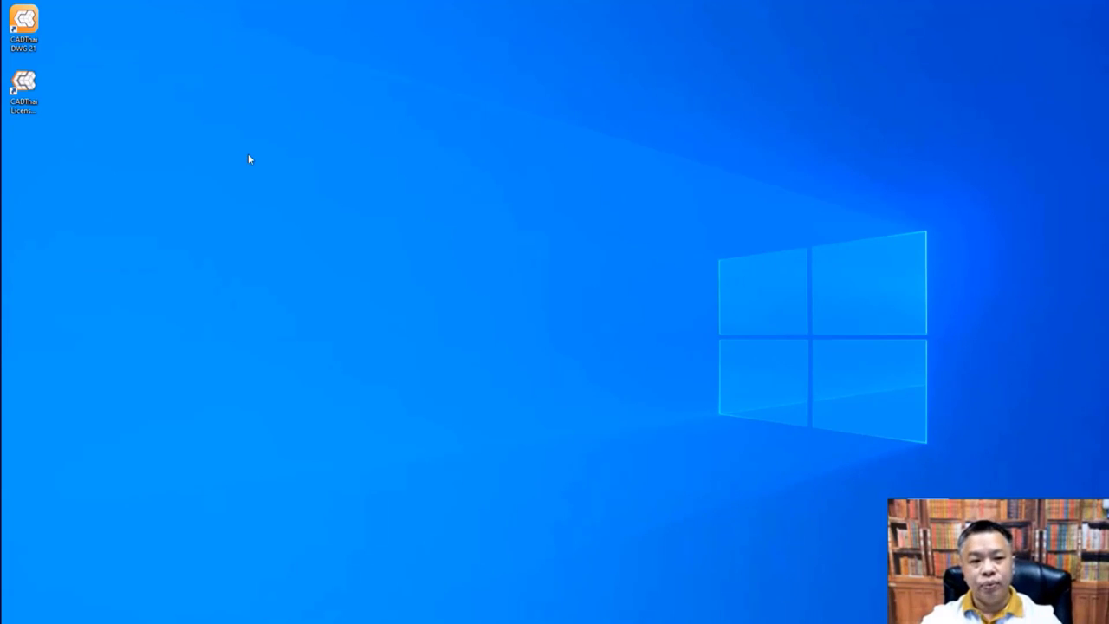
# Launch CADThai DWG 21 from its desktop shortcut to a blank Drawing1.dwg.
pyautogui.click(558, 156)
pyautogui.click(26, 22)
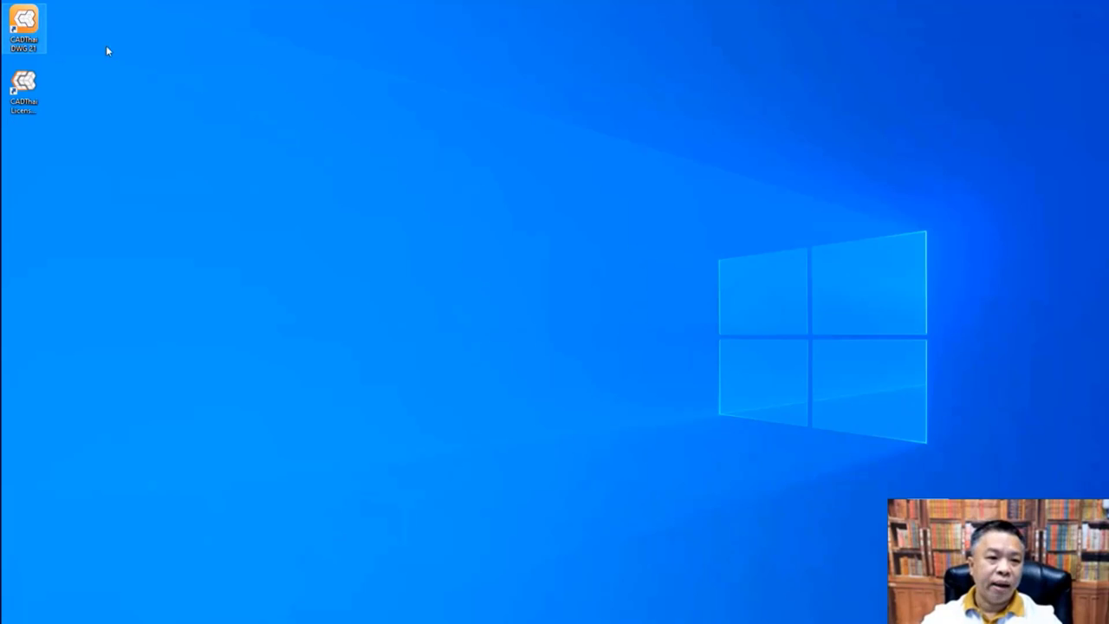
pyautogui.click(459, 157)
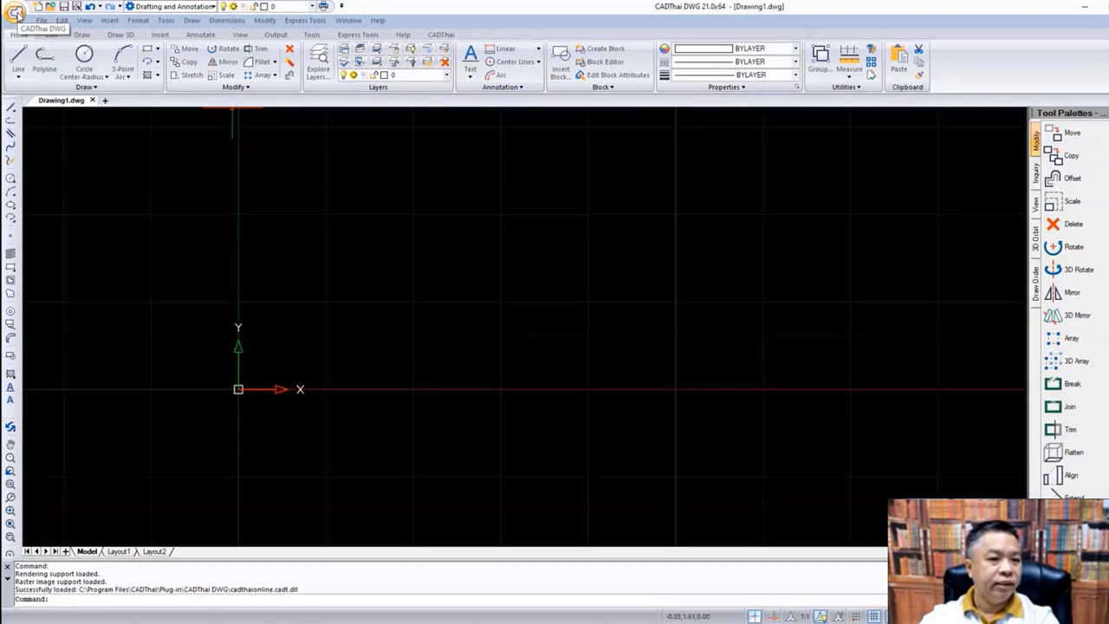
# Reopen the application menu from the top-left button to show file commands and recent documents.
pyautogui.click(14, 12)
pyautogui.click(15, 12)
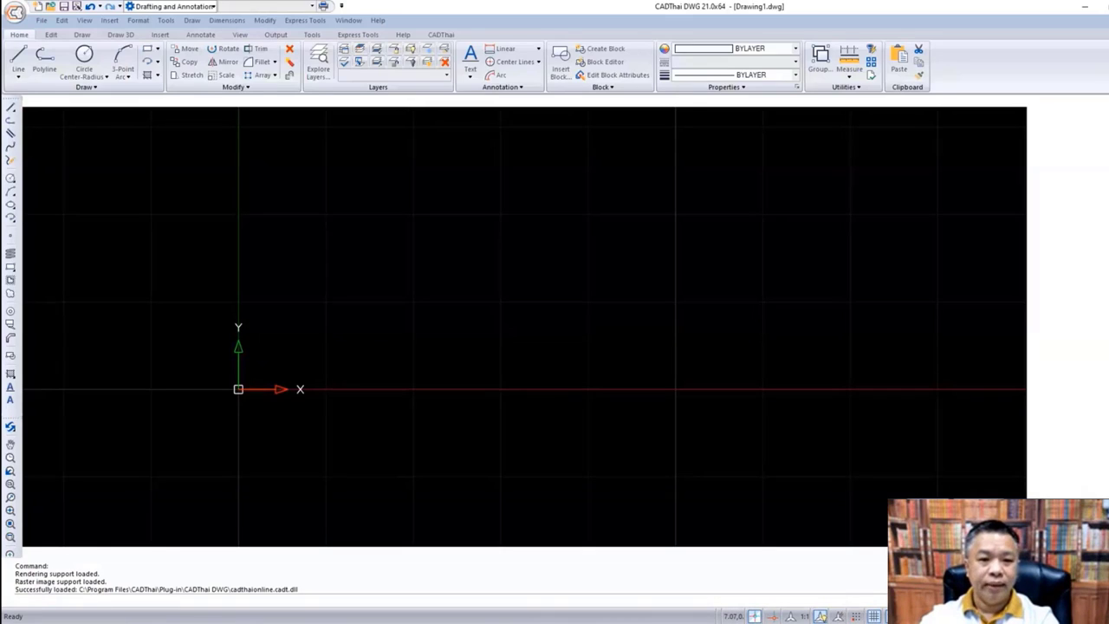
pyautogui.click(16, 13)
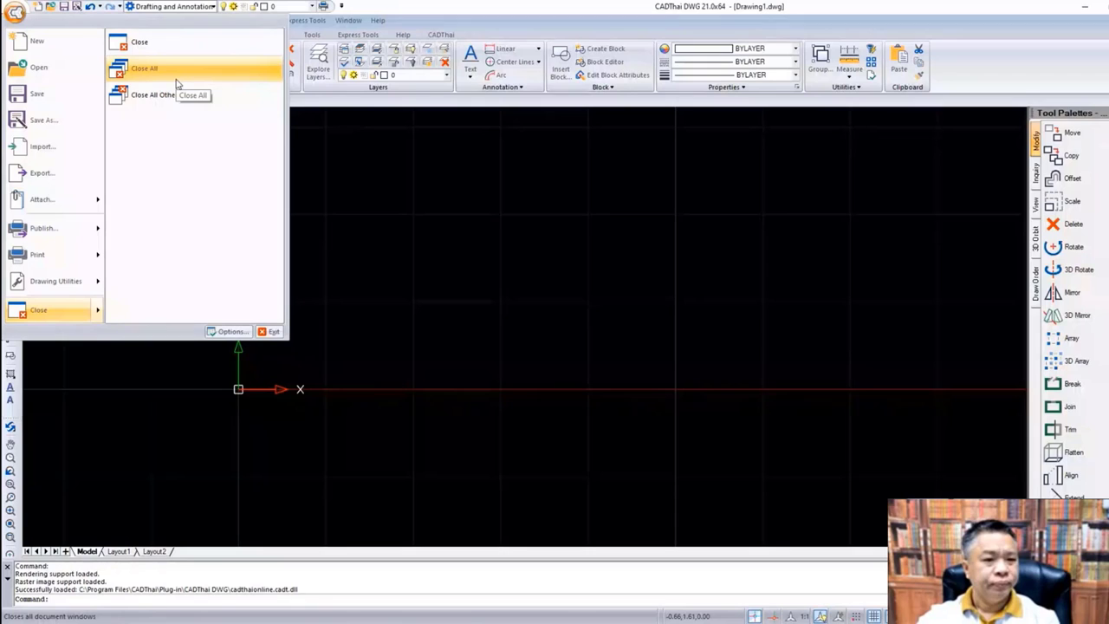
# Toggle the application menu several times, then dismiss it with Esc to reveal Drawing1.dwg.
pyautogui.click(14, 12)
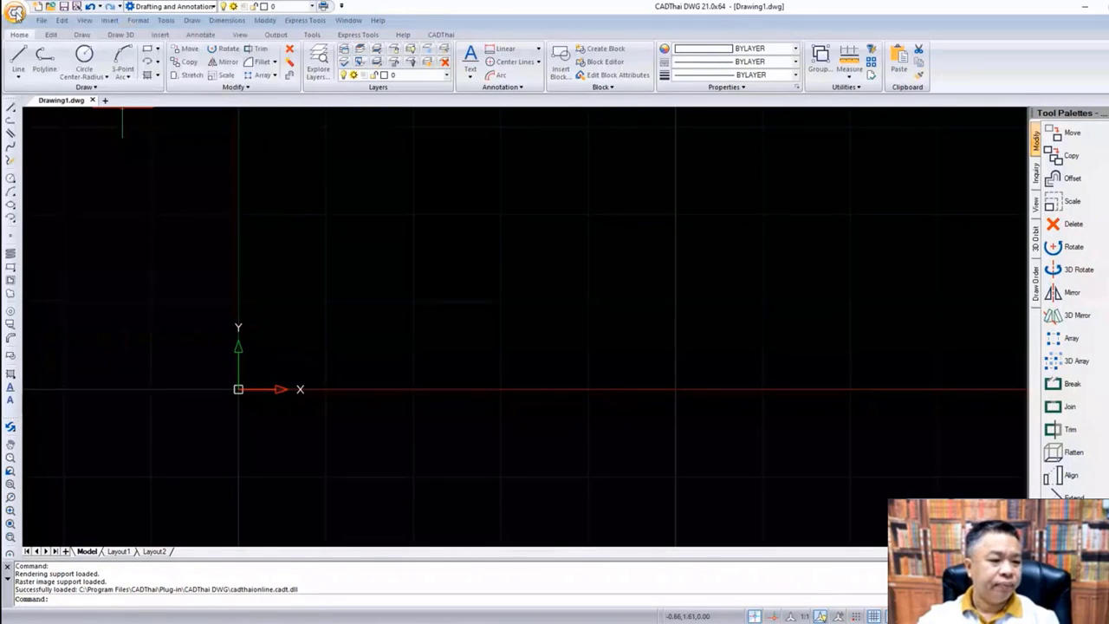
pyautogui.click(15, 11)
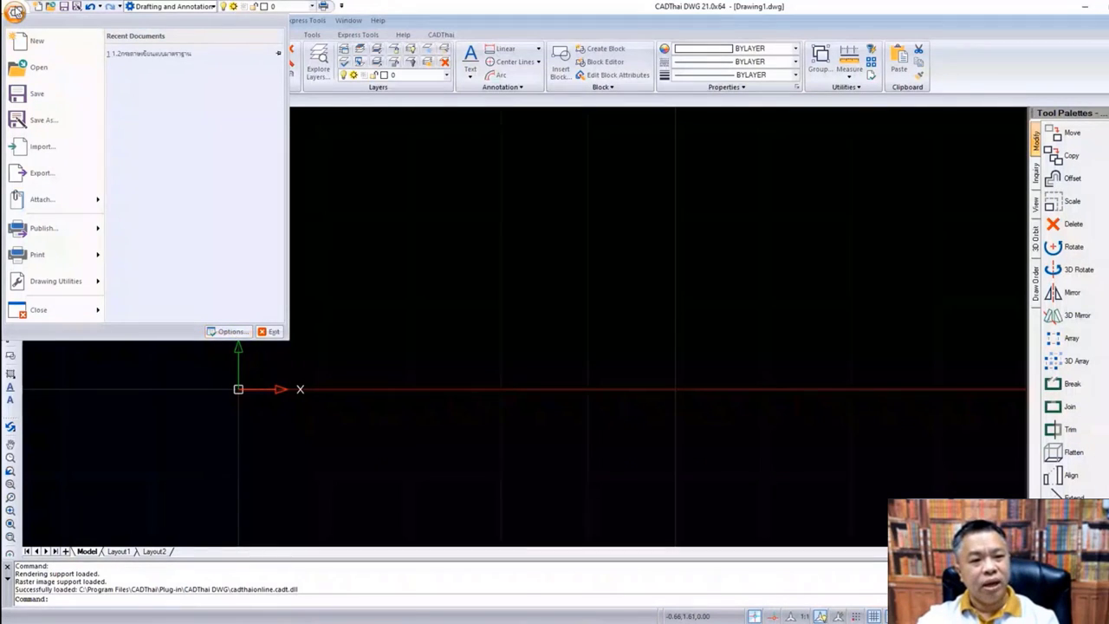
pyautogui.click(15, 12)
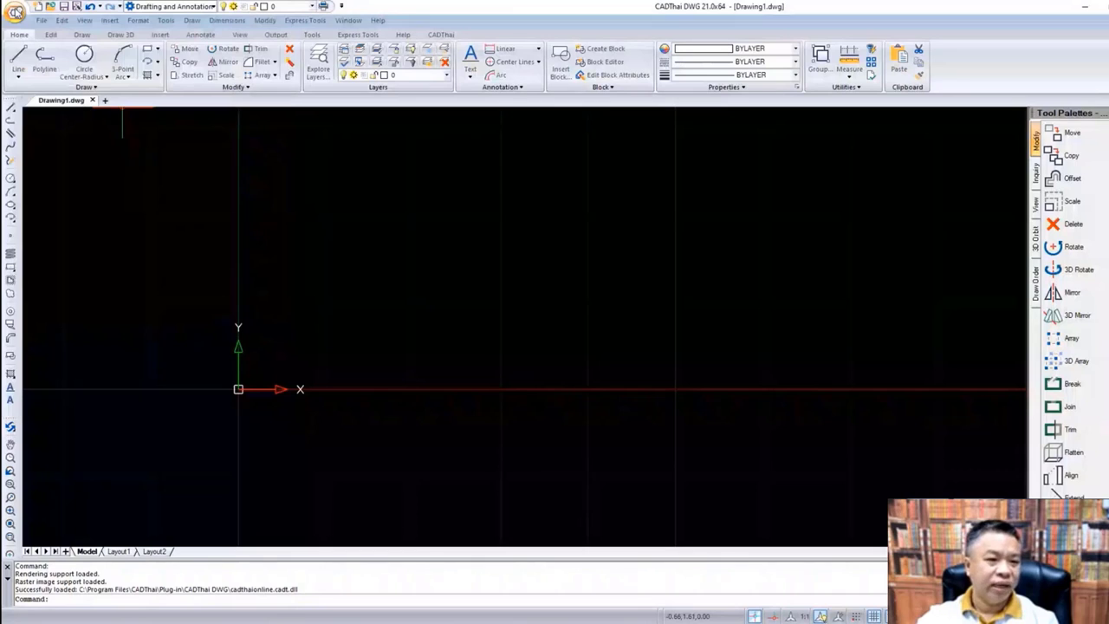
pyautogui.click(16, 13)
pyautogui.click(15, 13)
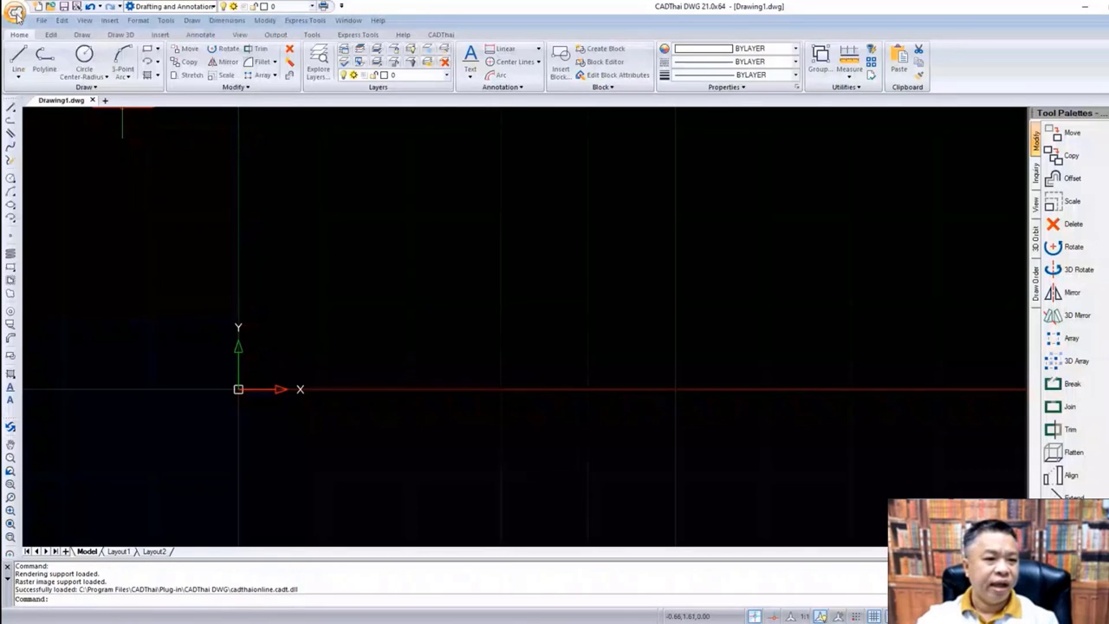
pyautogui.click(15, 12)
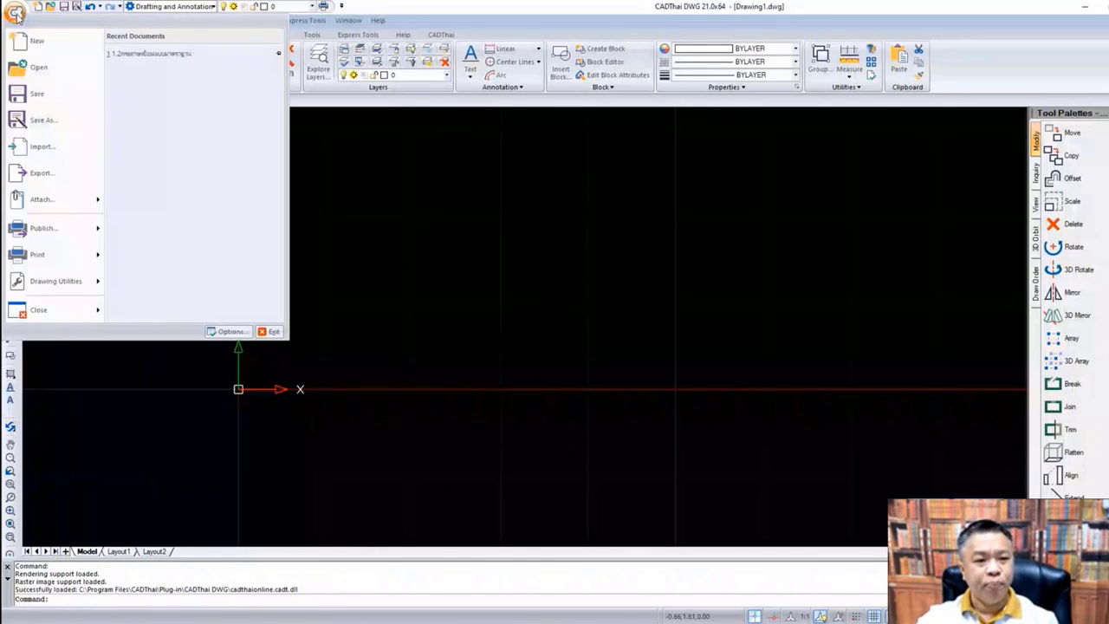
pyautogui.click(15, 12)
pyautogui.click(16, 12)
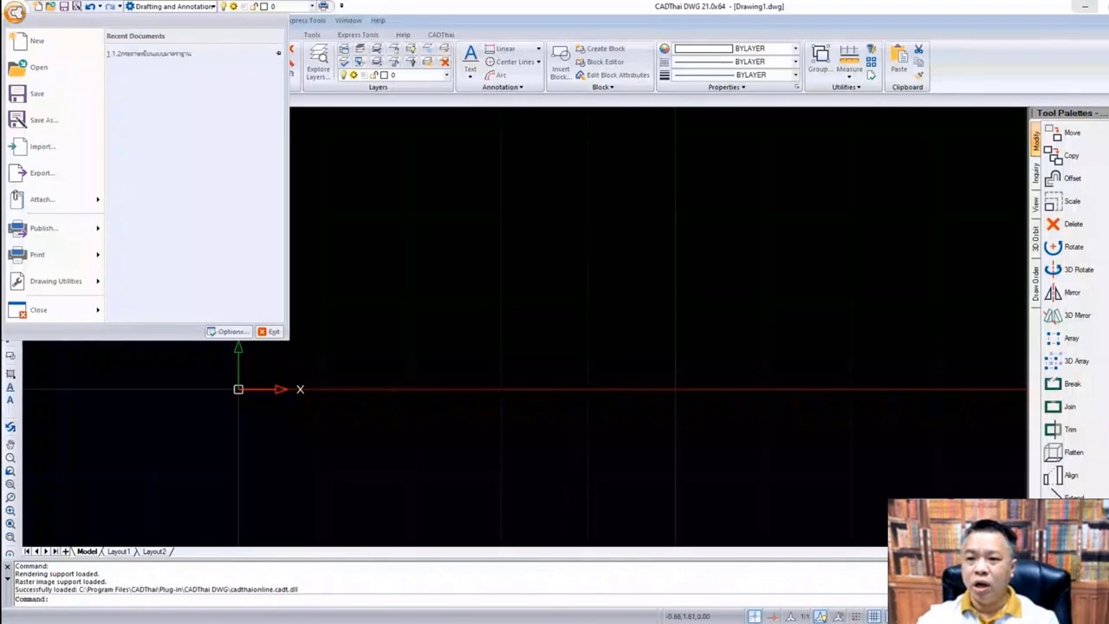
pyautogui.press('Escape')
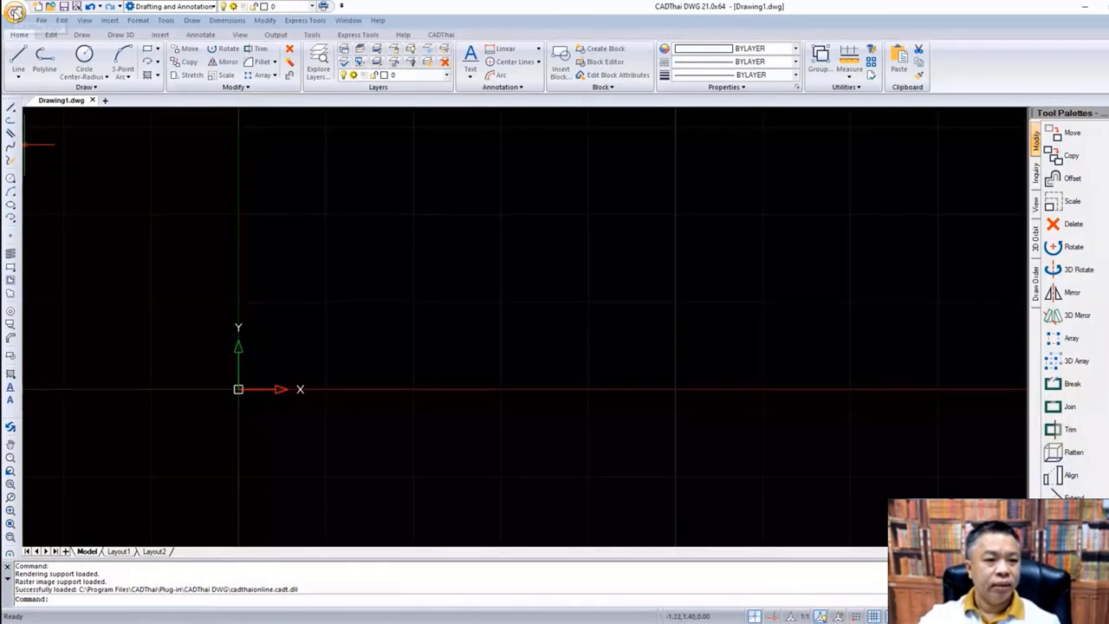
pyautogui.click(15, 12)
pyautogui.click(264, 329)
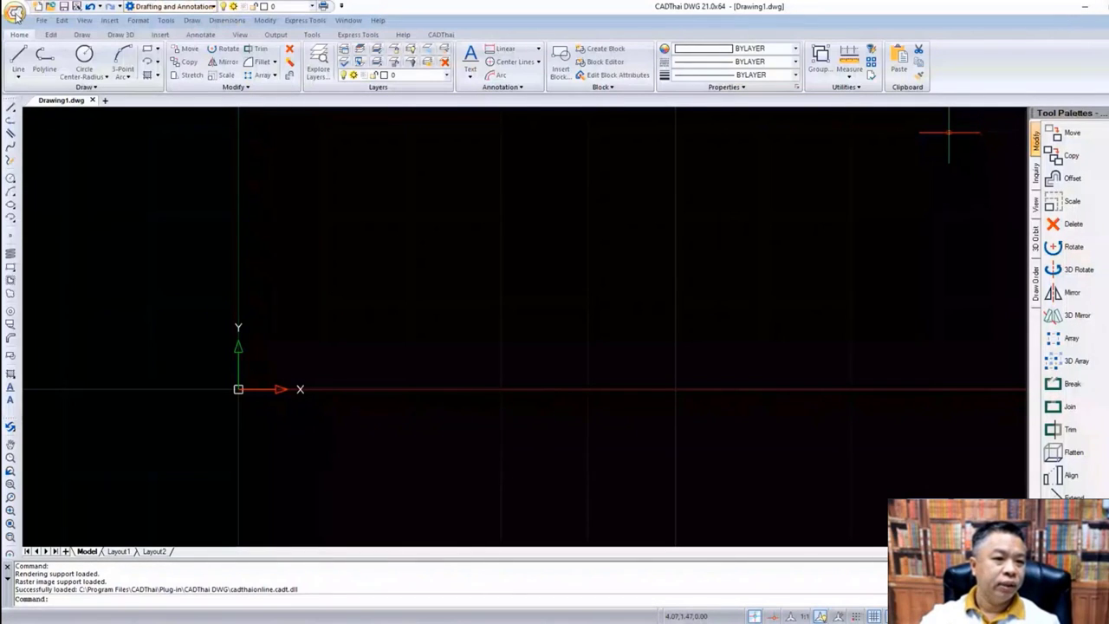
# Quit CADThai DWG using Exit in the application menu.
pyautogui.click(16, 14)
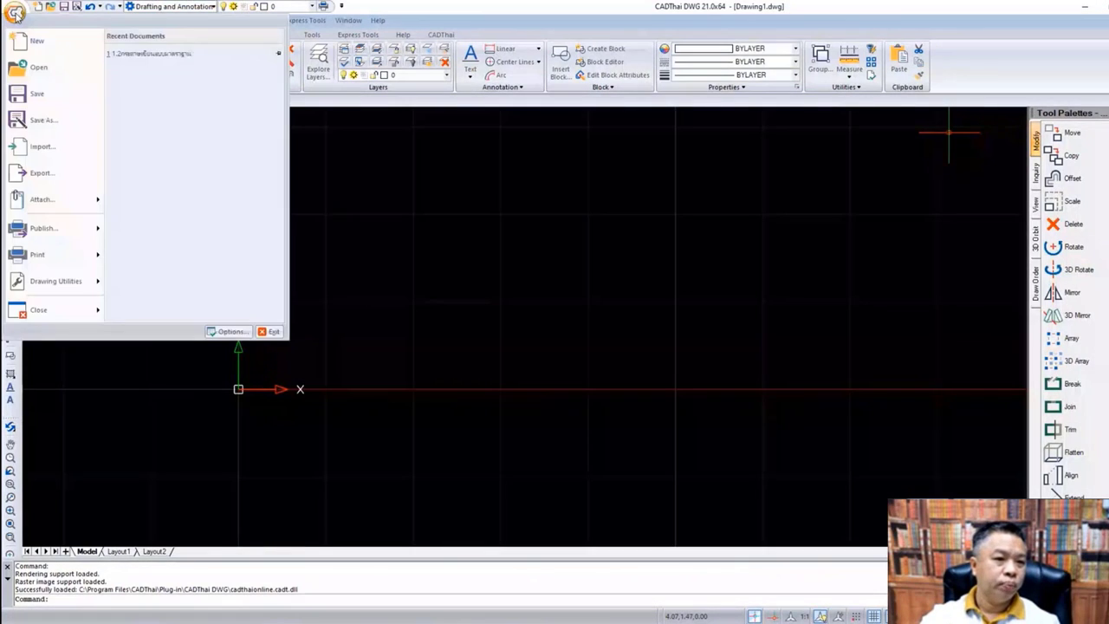
pyautogui.click(274, 332)
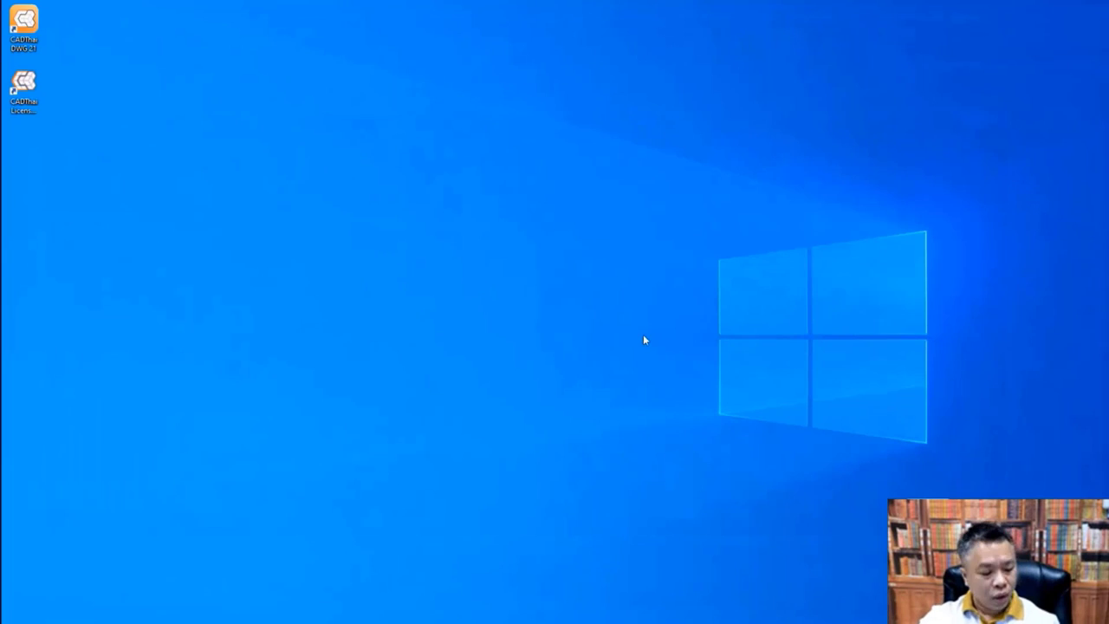